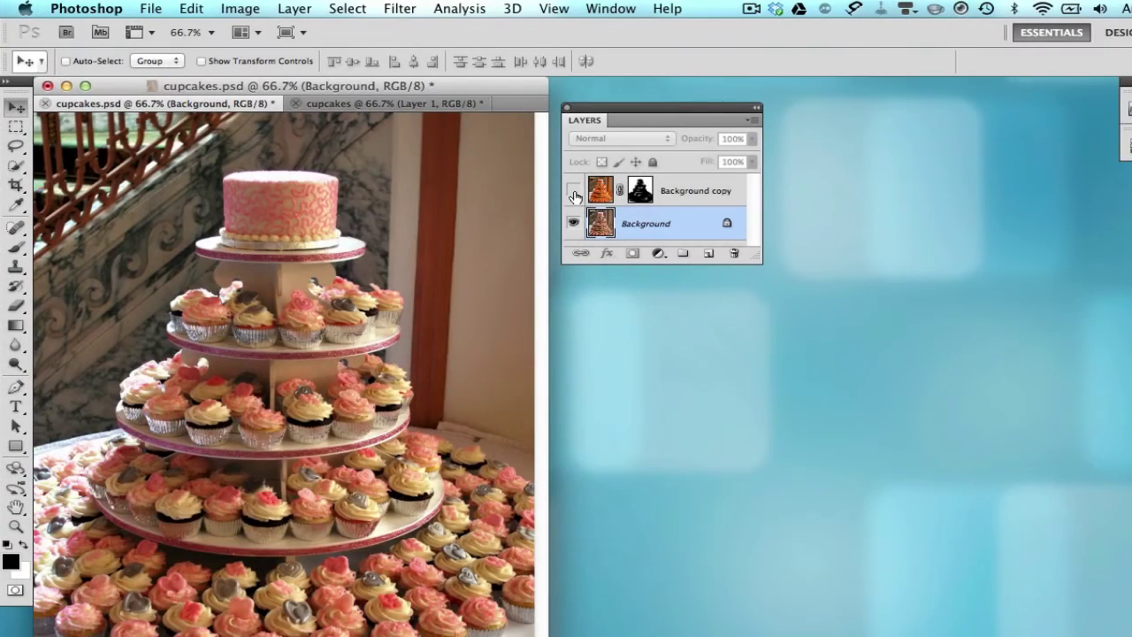
- Toggle the blurred Background copy to compare before and after, then switch to the Layer 1 cupcakes document
{"action": "left_click", "coordinate": [573, 191]}
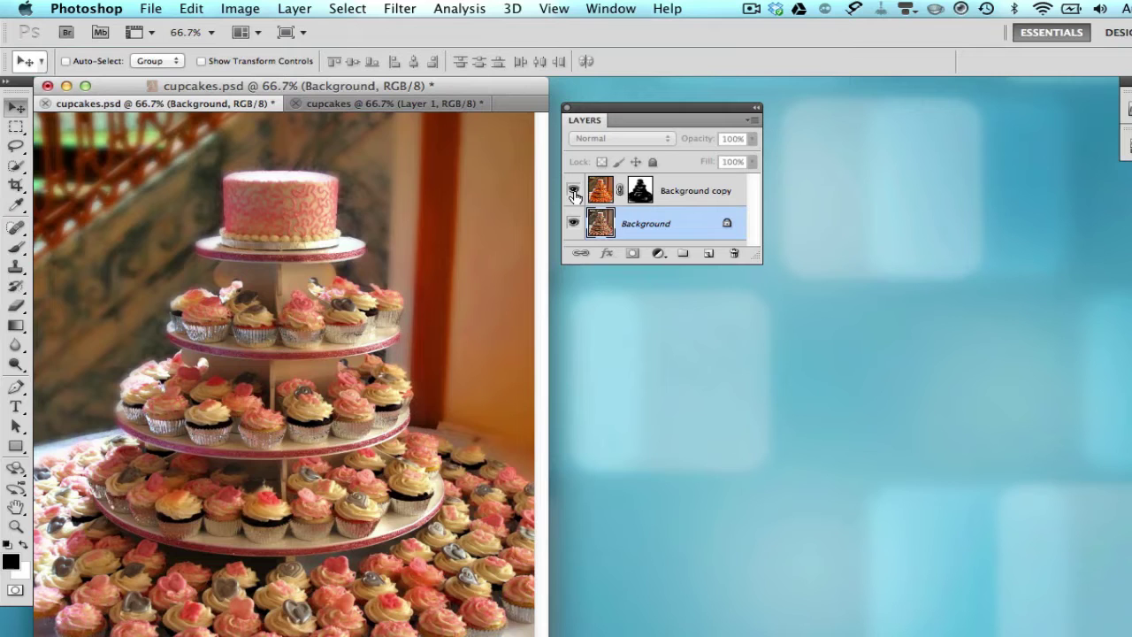
{"action": "left_click", "coordinate": [573, 191]}
{"action": "left_click", "coordinate": [573, 191]}
{"action": "left_click", "coordinate": [573, 191]}
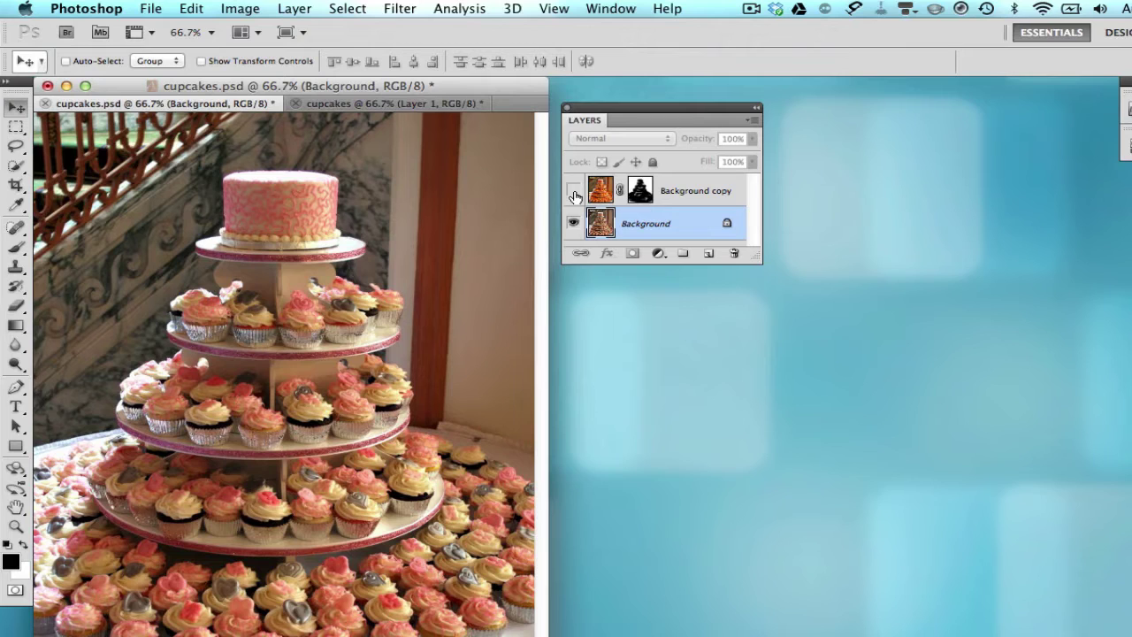
{"action": "left_click", "coordinate": [573, 191]}
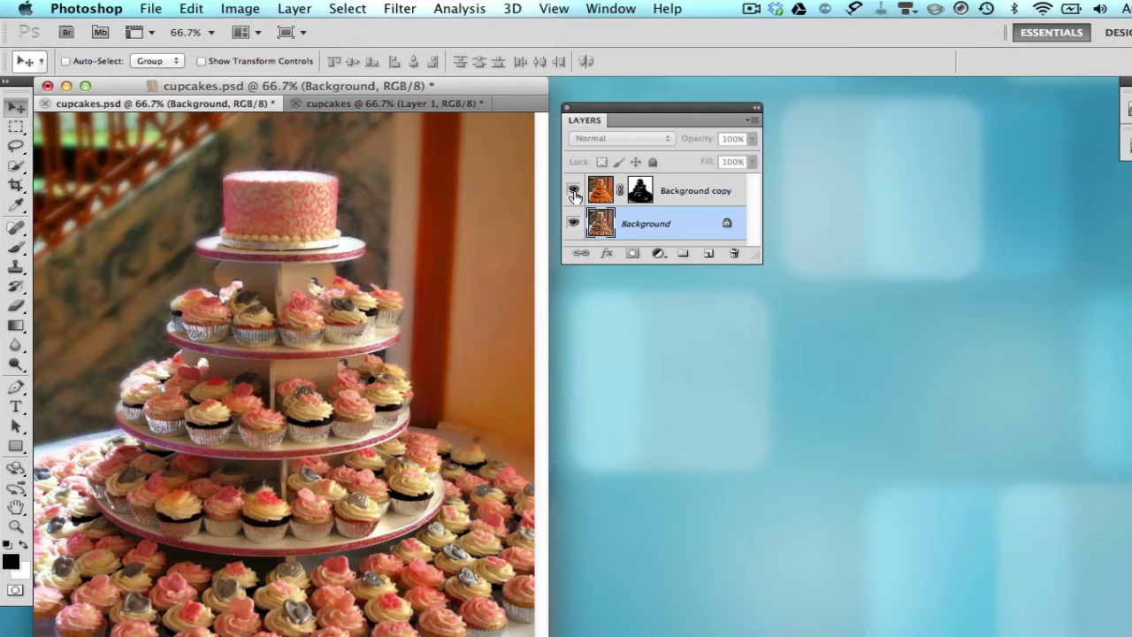
{"action": "left_click", "coordinate": [353, 106]}
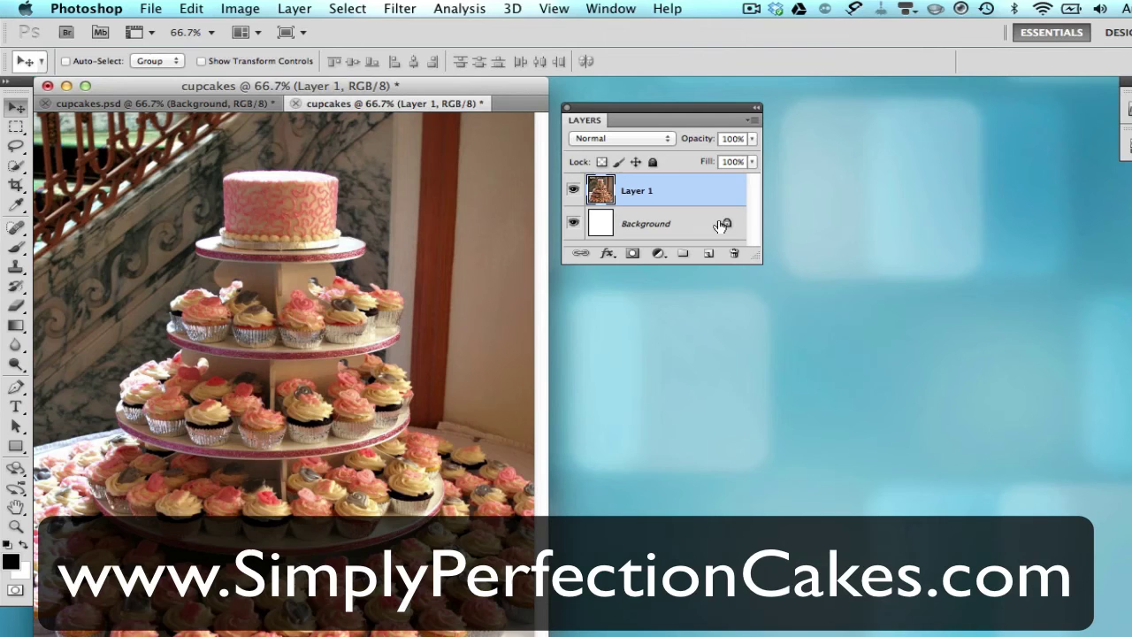
- Hide the white Background layer and duplicate Layer 1 with Cmd+J to create Layer 1 copy
{"action": "left_click", "coordinate": [573, 224]}
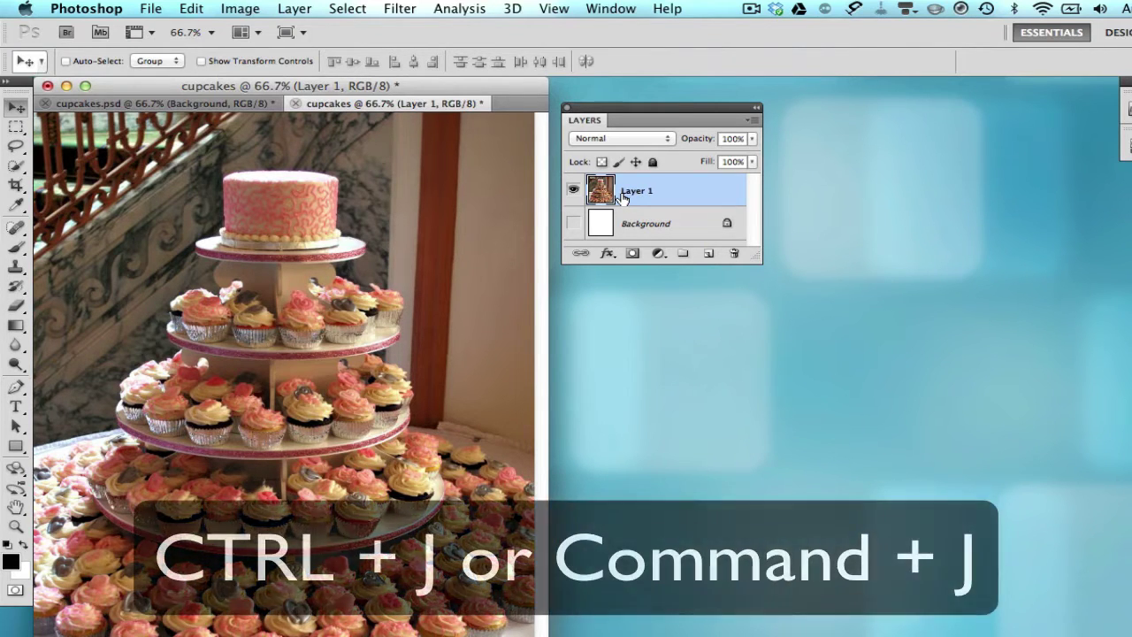
{"action": "key", "text": "super+j"}
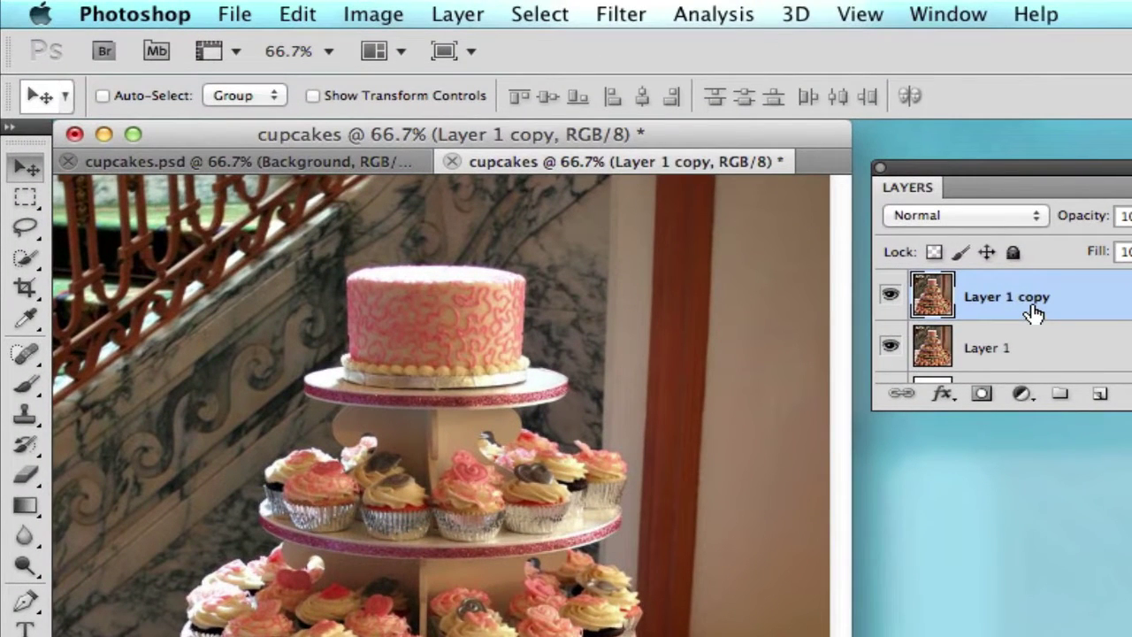
- Preview a Gaussian Blur with a 2.5-pixel radius on Layer 1 copy
{"action": "left_click", "coordinate": [606, 14]}
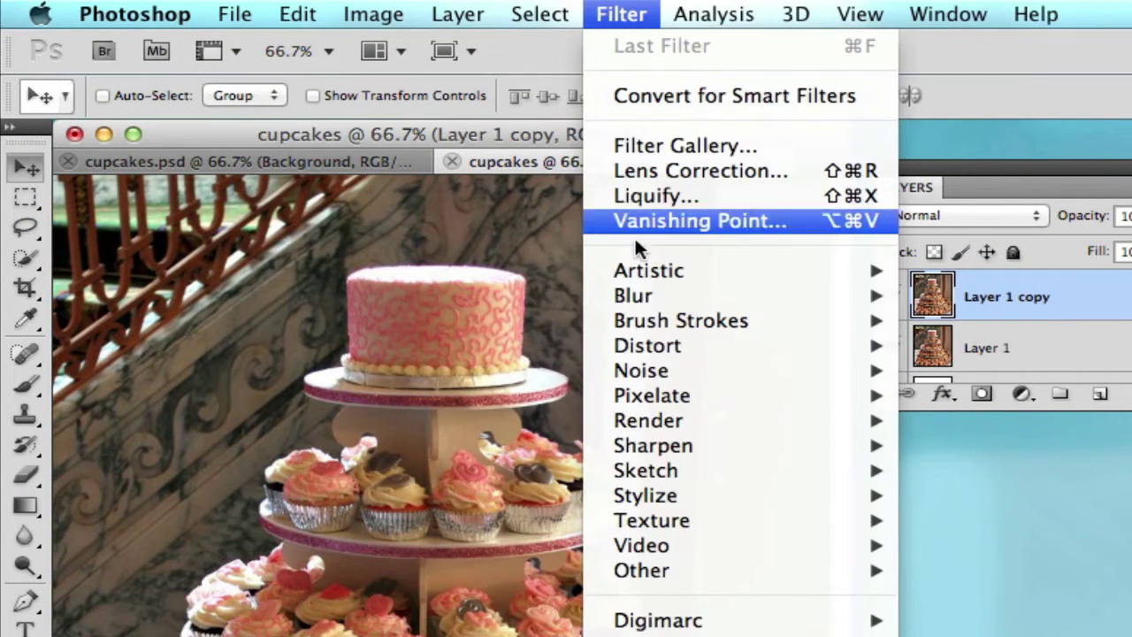
{"action": "mouse_move", "coordinate": [642, 298]}
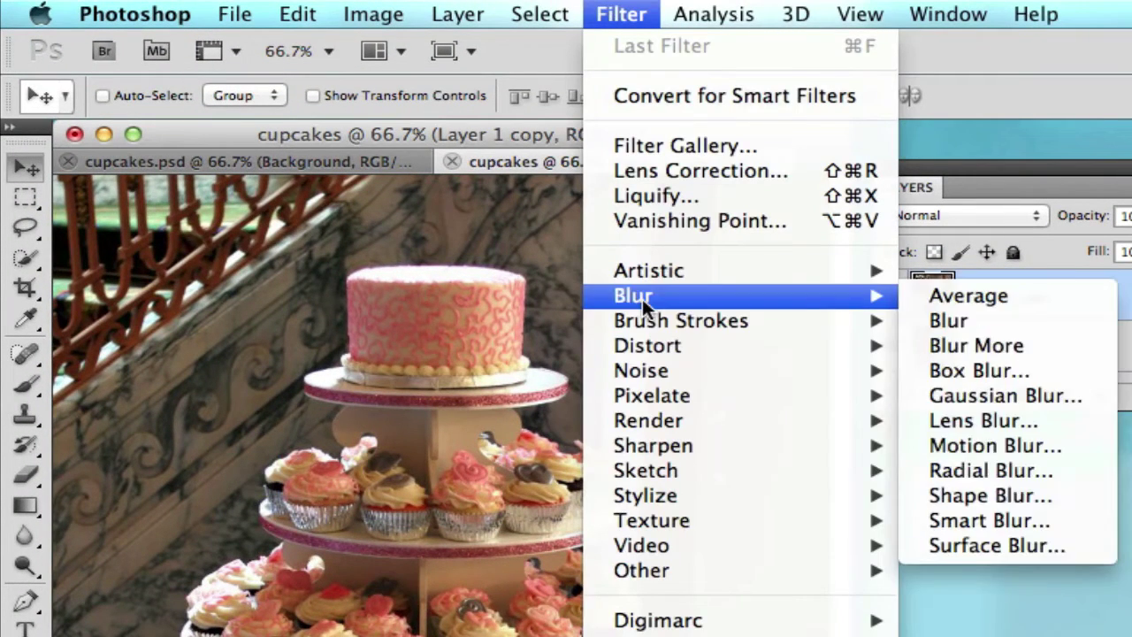
{"action": "left_click", "coordinate": [997, 397]}
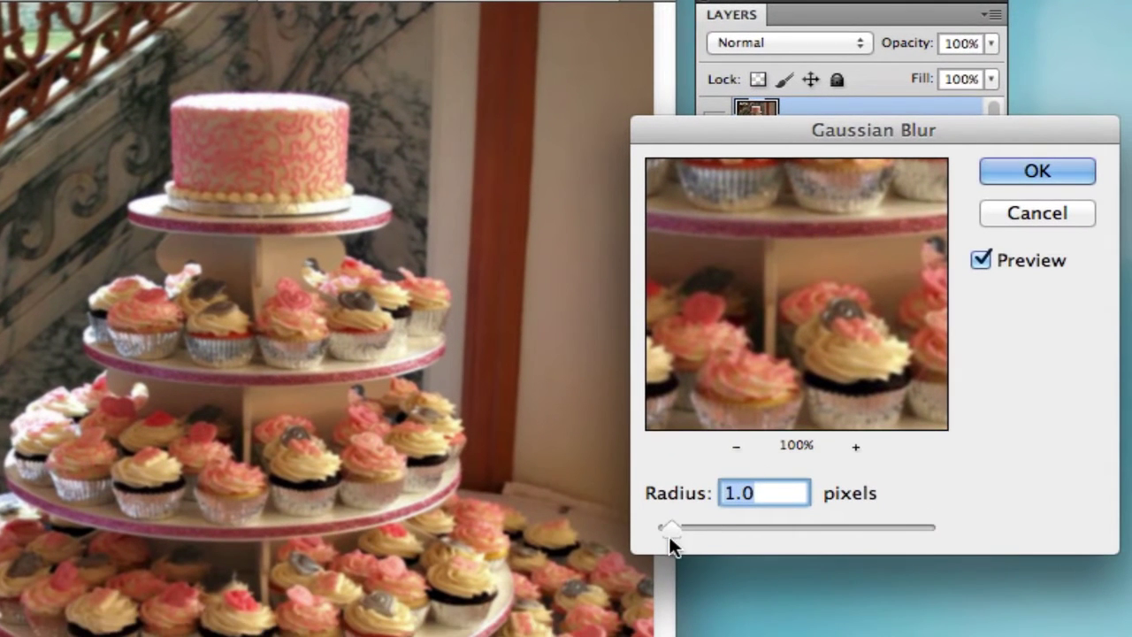
{"action": "left_click_drag", "start_coordinate": [669, 536], "coordinate": [691, 522]}
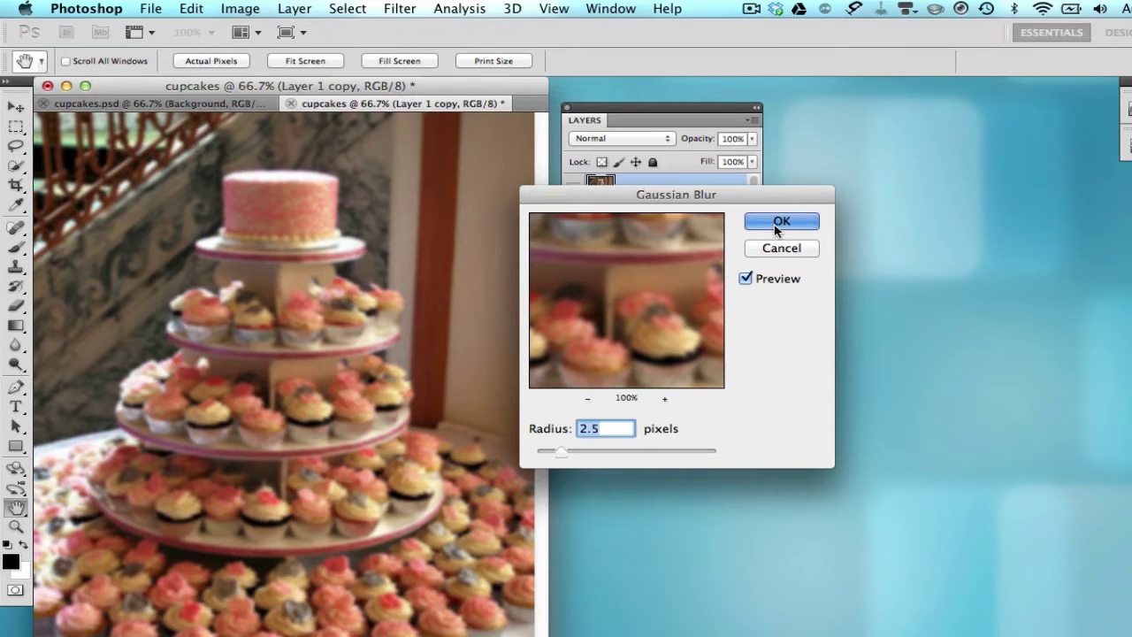
- Apply the 2.5-pixel blur and lower Layer 1 copy's opacity to 81%
{"action": "left_click", "coordinate": [776, 228]}
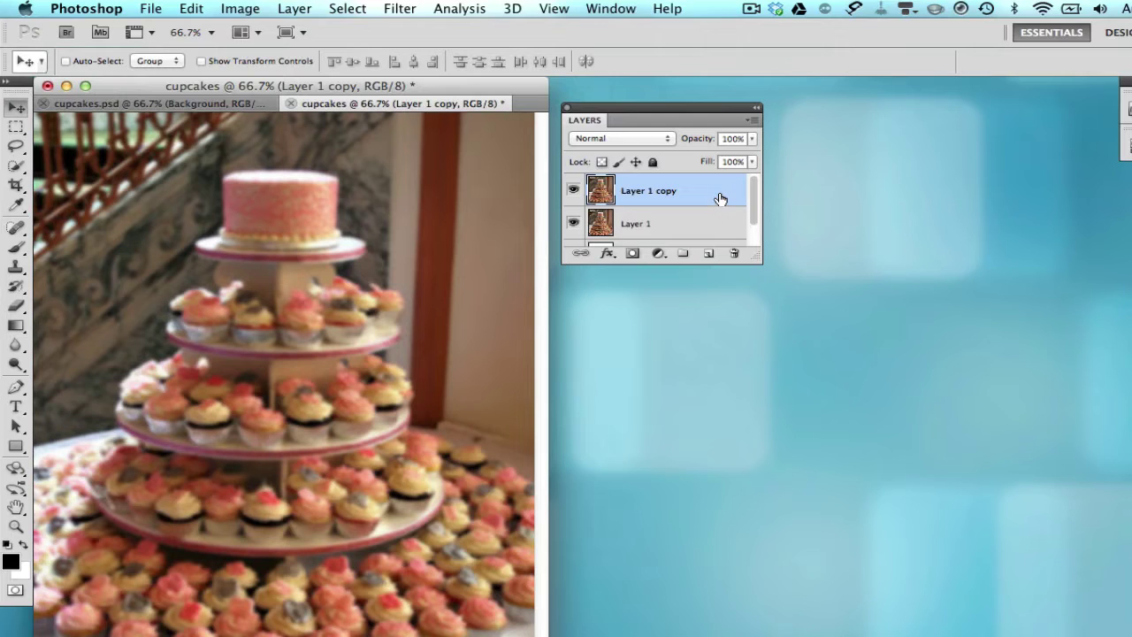
{"action": "left_click", "coordinate": [753, 140]}
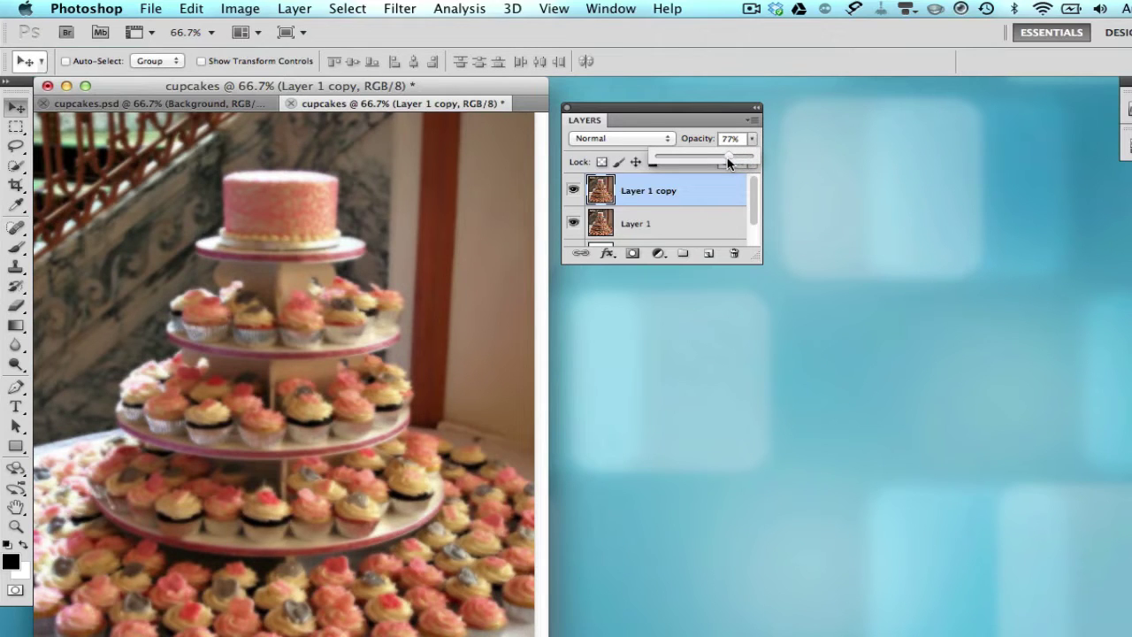
{"action": "left_click_drag", "start_coordinate": [729, 163], "coordinate": [727, 156]}
{"action": "left_click", "coordinate": [697, 192]}
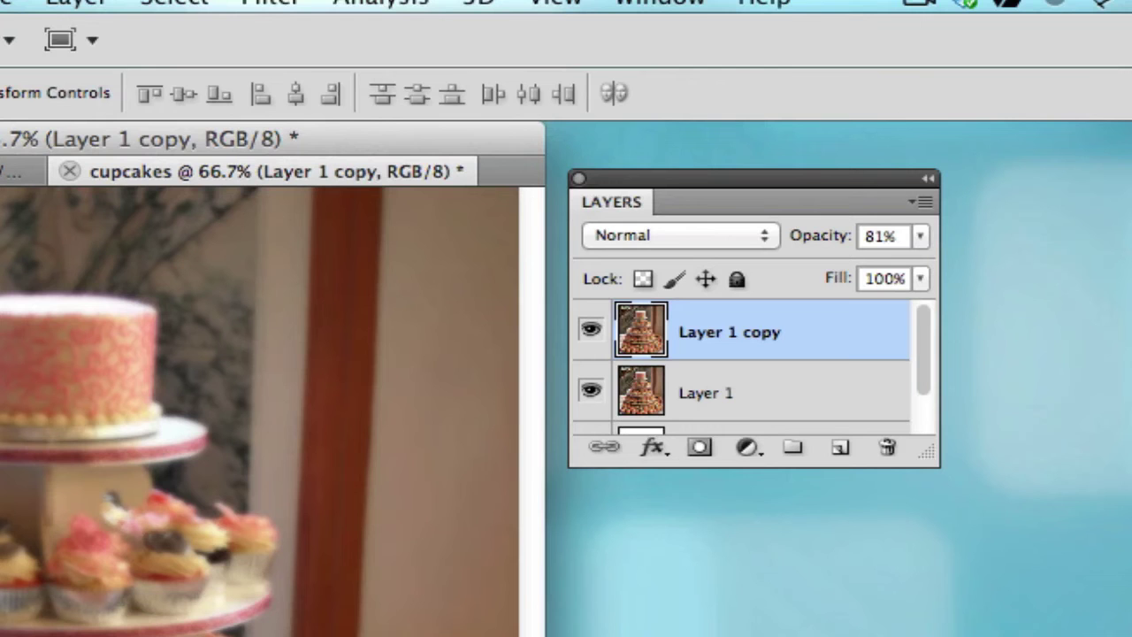
- Add a white layer mask to Layer 1 copy and choose an enlarged soft round brush with 0% hardness
{"action": "key", "text": "b"}
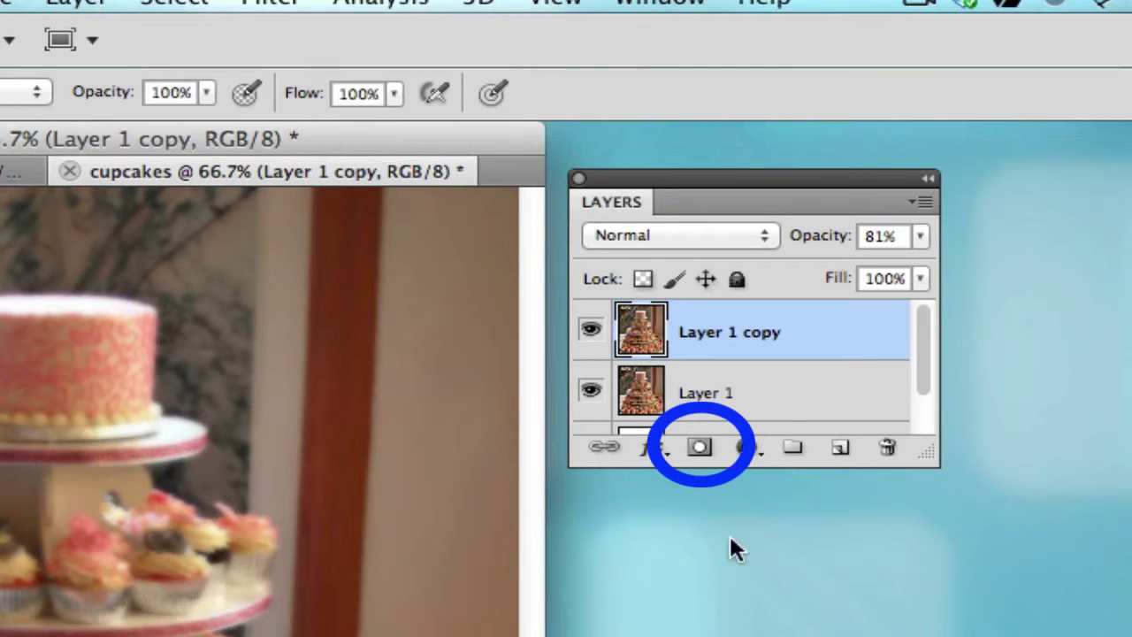
{"action": "left_click", "coordinate": [699, 448]}
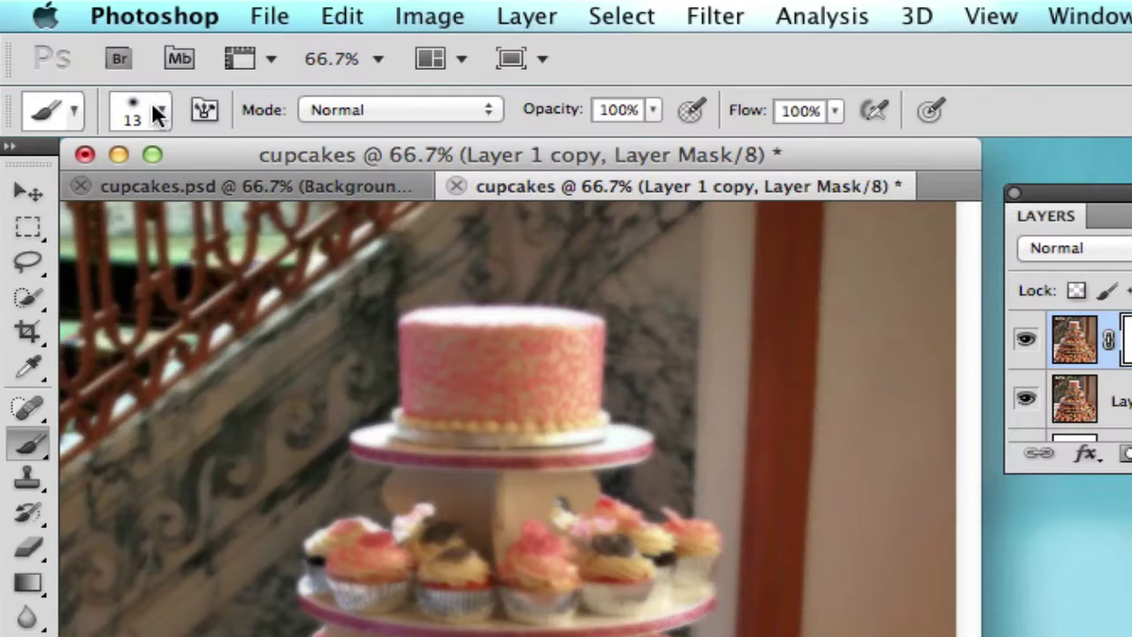
{"action": "left_click", "coordinate": [160, 111]}
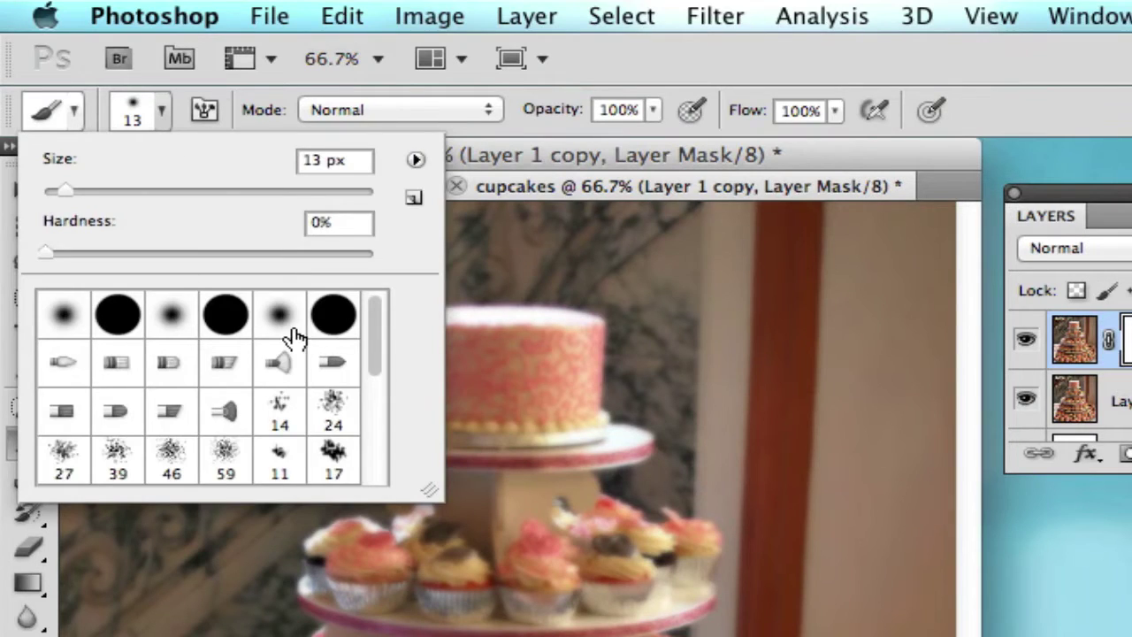
{"action": "scroll", "coordinate": [294, 336], "scroll_direction": "down", "scroll_amount": 2}
{"action": "scroll", "coordinate": [294, 336], "scroll_direction": "up", "scroll_amount": 2}
{"action": "left_click", "coordinate": [286, 321]}
{"action": "left_click_drag", "start_coordinate": [67, 192], "coordinate": [134, 193]}
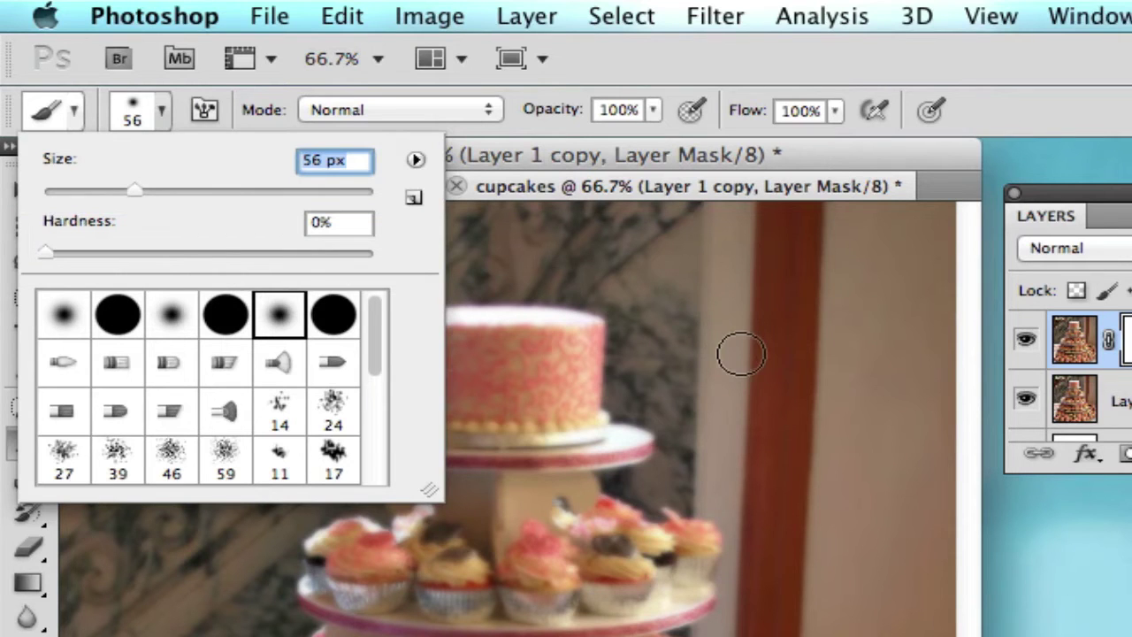
{"action": "key", "text": "Escape"}
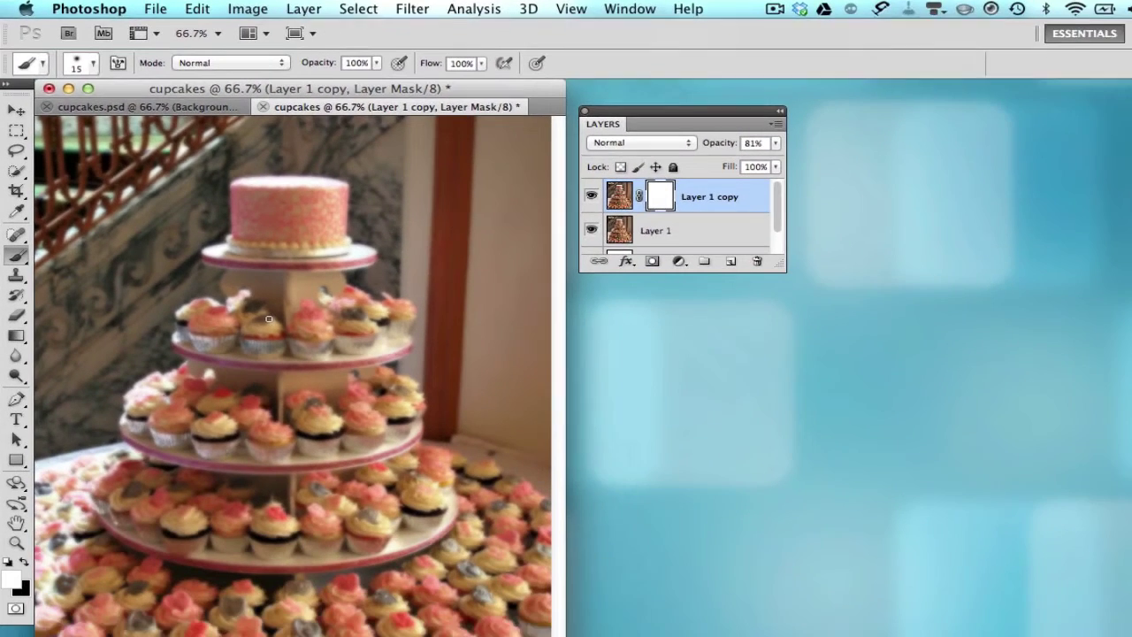
- Paint black on the mask over the cupcake tower with a 100 px soft brush
{"action": "key", "text": "bracketright"}
{"action": "key", "text": "bracketright"}
{"action": "key", "text": "bracketright"}
{"action": "key", "text": "bracketright"}
{"action": "key", "text": "bracketright"}
{"action": "key", "text": "bracketright"}
{"action": "key", "text": "bracketright"}
{"action": "key", "text": "bracketright"}
{"action": "key", "text": "bracketright"}
{"action": "key", "text": "bracketright"}
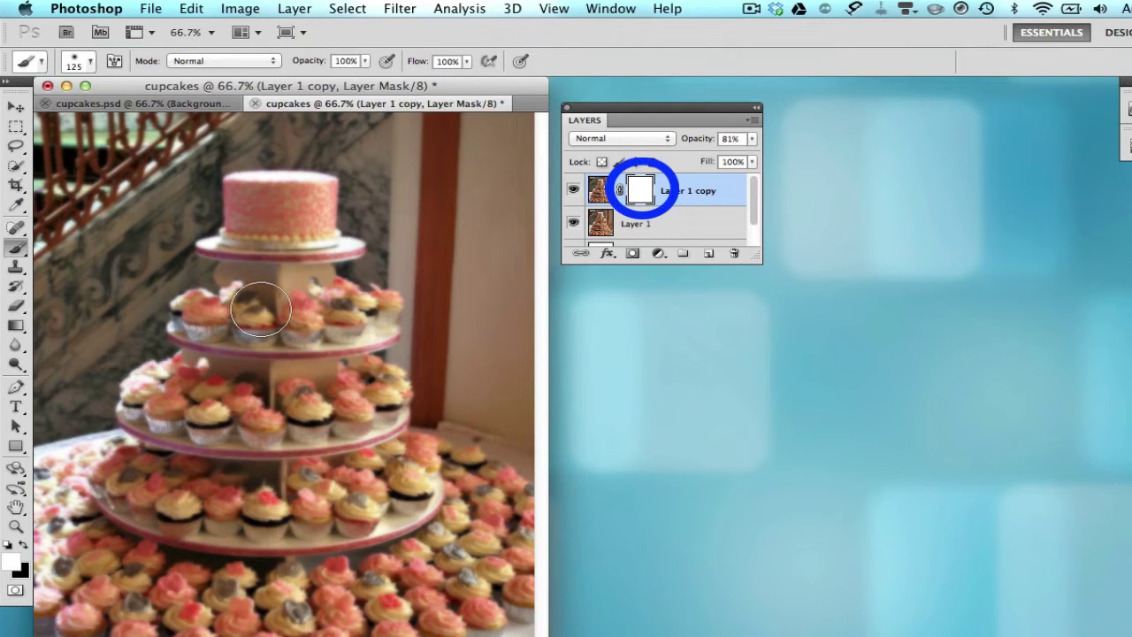
{"action": "key", "text": "bracketleft"}
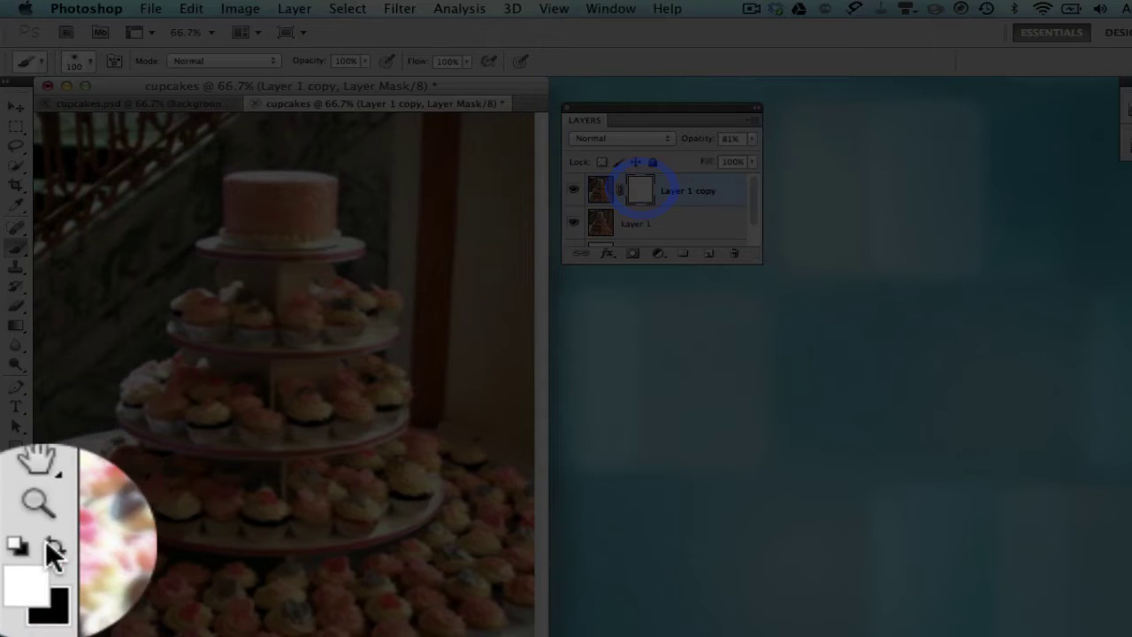
{"action": "left_click", "coordinate": [46, 543]}
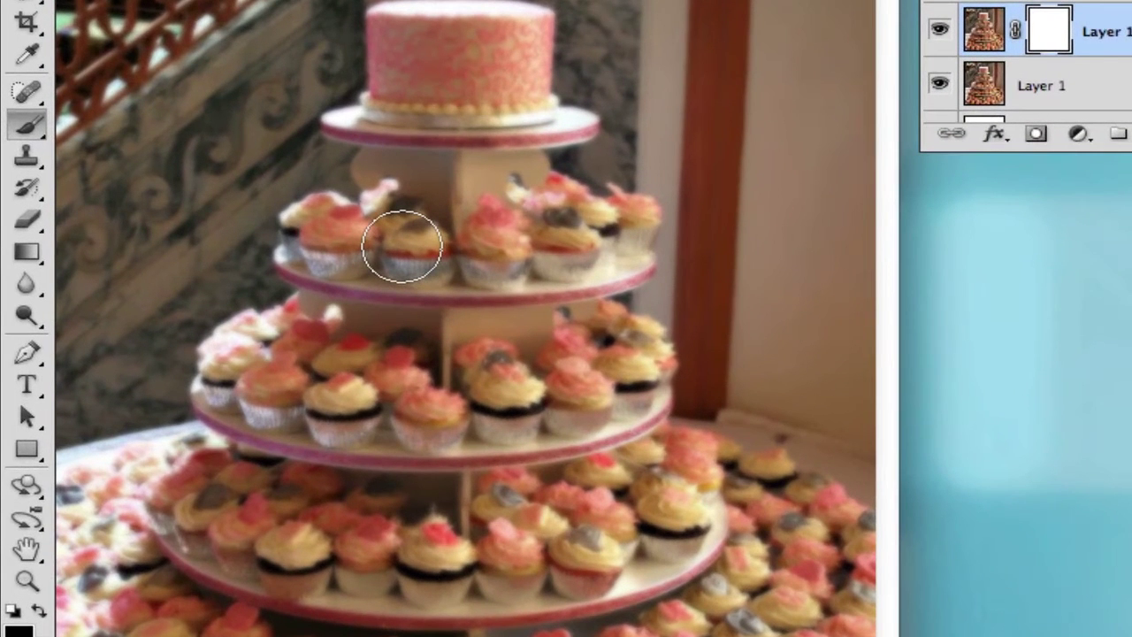
{"action": "mouse_move", "coordinate": [402, 247]}
{"action": "left_mouse_down"}
{"action": "mouse_move", "coordinate": [325, 223]}
{"action": "mouse_move", "coordinate": [314, 230]}
{"action": "mouse_move", "coordinate": [394, 256]}
{"action": "mouse_move", "coordinate": [551, 239]}
{"action": "mouse_move", "coordinate": [598, 214]}
{"action": "mouse_move", "coordinate": [564, 193]}
{"action": "mouse_move", "coordinate": [479, 193]}
{"action": "mouse_move", "coordinate": [434, 165]}
{"action": "mouse_move", "coordinate": [452, 105]}
{"action": "mouse_move", "coordinate": [550, 116]}
{"action": "mouse_move", "coordinate": [414, 131]}
{"action": "mouse_move", "coordinate": [369, 96]}
{"action": "mouse_move", "coordinate": [423, 25]}
{"action": "mouse_move", "coordinate": [490, 28]}
{"action": "mouse_move", "coordinate": [521, 56]}
{"action": "mouse_move", "coordinate": [488, 118]}
{"action": "mouse_move", "coordinate": [446, 374]}
{"action": "mouse_move", "coordinate": [273, 393]}
{"action": "mouse_move", "coordinate": [268, 349]}
{"action": "mouse_move", "coordinate": [239, 371]}
{"action": "mouse_move", "coordinate": [421, 399]}
{"action": "mouse_move", "coordinate": [568, 392]}
{"action": "mouse_move", "coordinate": [621, 350]}
{"action": "mouse_move", "coordinate": [618, 390]}
{"action": "mouse_move", "coordinate": [213, 508]}
{"action": "mouse_move", "coordinate": [274, 504]}
{"action": "mouse_move", "coordinate": [211, 497]}
{"action": "mouse_move", "coordinate": [283, 549]}
{"action": "mouse_move", "coordinate": [469, 555]}
{"action": "mouse_move", "coordinate": [608, 427]}
{"action": "mouse_move", "coordinate": [659, 417]}
{"action": "mouse_move", "coordinate": [497, 528]}
{"action": "mouse_move", "coordinate": [634, 529]}
{"action": "mouse_move", "coordinate": [613, 560]}
{"action": "mouse_move", "coordinate": [741, 528]}
{"action": "mouse_move", "coordinate": [770, 491]}
{"action": "mouse_move", "coordinate": [757, 479]}
{"action": "mouse_move", "coordinate": [830, 581]}
{"action": "mouse_move", "coordinate": [234, 634]}
{"action": "mouse_move", "coordinate": [125, 564]}
{"action": "mouse_move", "coordinate": [116, 463]}
{"action": "mouse_move", "coordinate": [152, 608]}
{"action": "mouse_move", "coordinate": [440, 634]}
{"action": "mouse_move", "coordinate": [571, 601]}
{"action": "mouse_move", "coordinate": [573, 634]}
{"action": "mouse_move", "coordinate": [207, 634]}
{"action": "mouse_move", "coordinate": [369, 636]}
{"action": "mouse_move", "coordinate": [747, 589]}
{"action": "mouse_move", "coordinate": [795, 565]}
{"action": "left_mouse_up"}
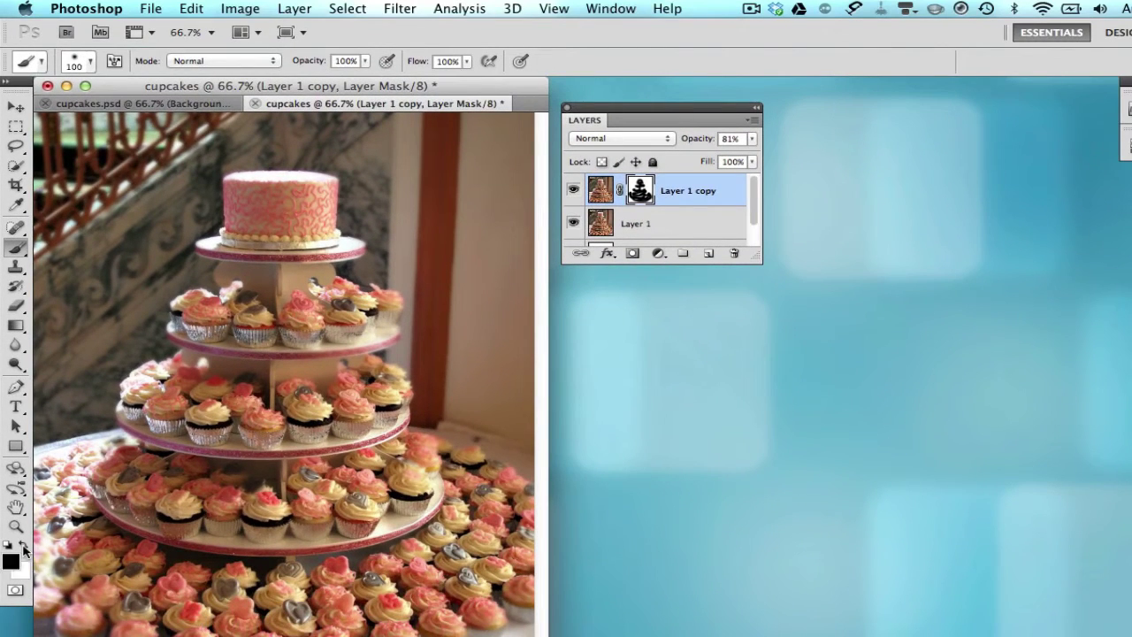
{"action": "left_click", "coordinate": [22, 547]}
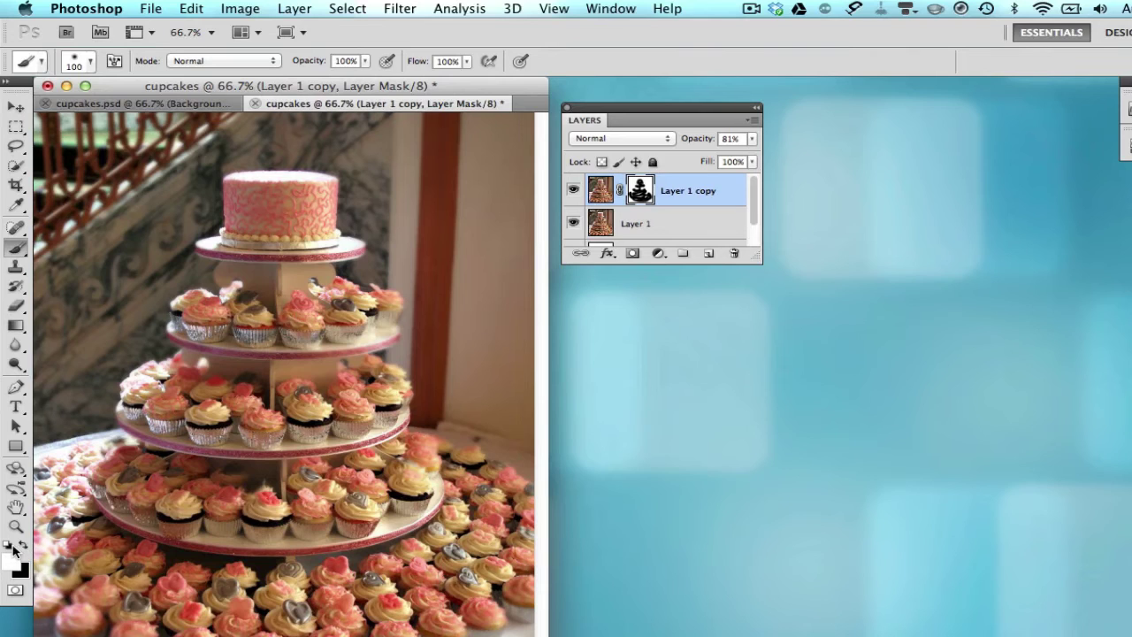
{"action": "left_click", "coordinate": [22, 546]}
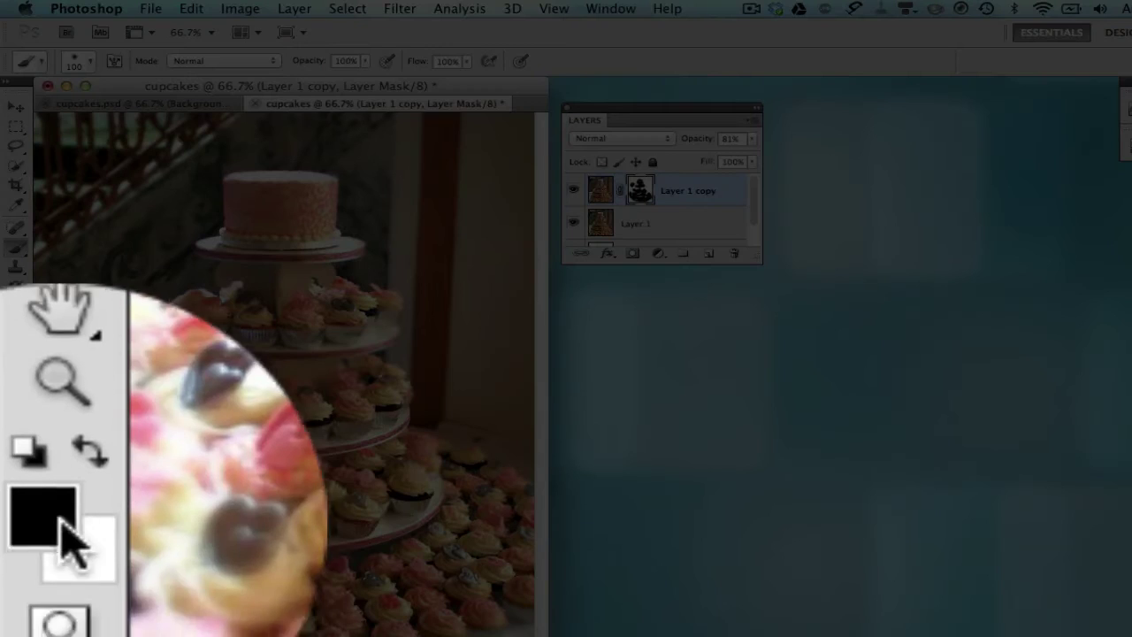
{"action": "left_click", "coordinate": [24, 546]}
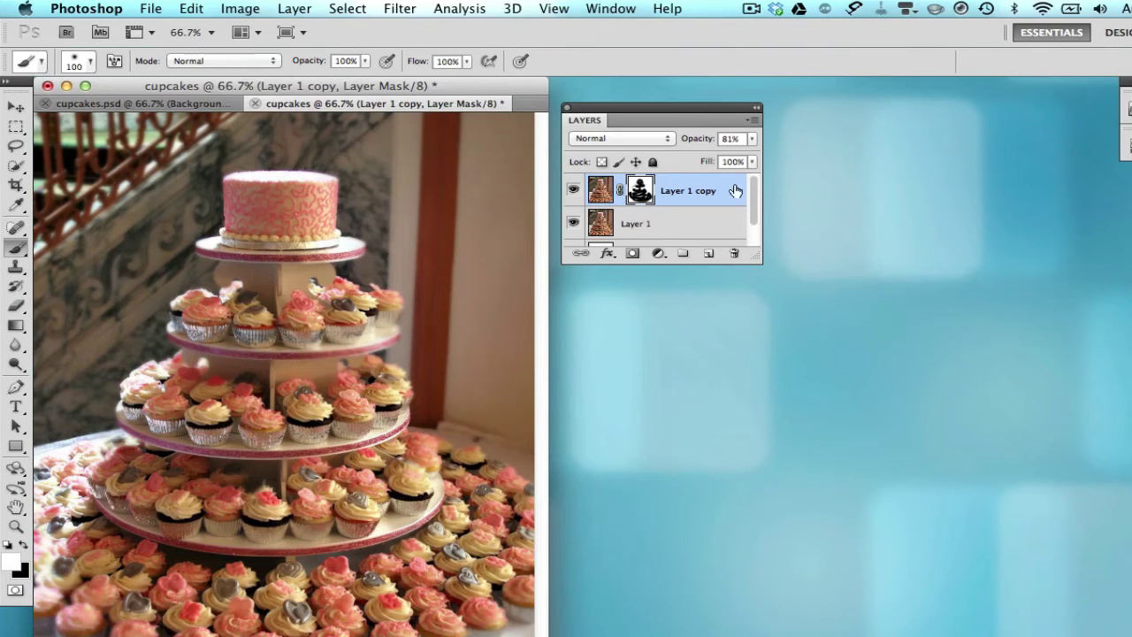
- Raise the saturation of Layer 1 copy's image to +37 with Hue/Saturation
{"action": "left_click", "coordinate": [602, 189]}
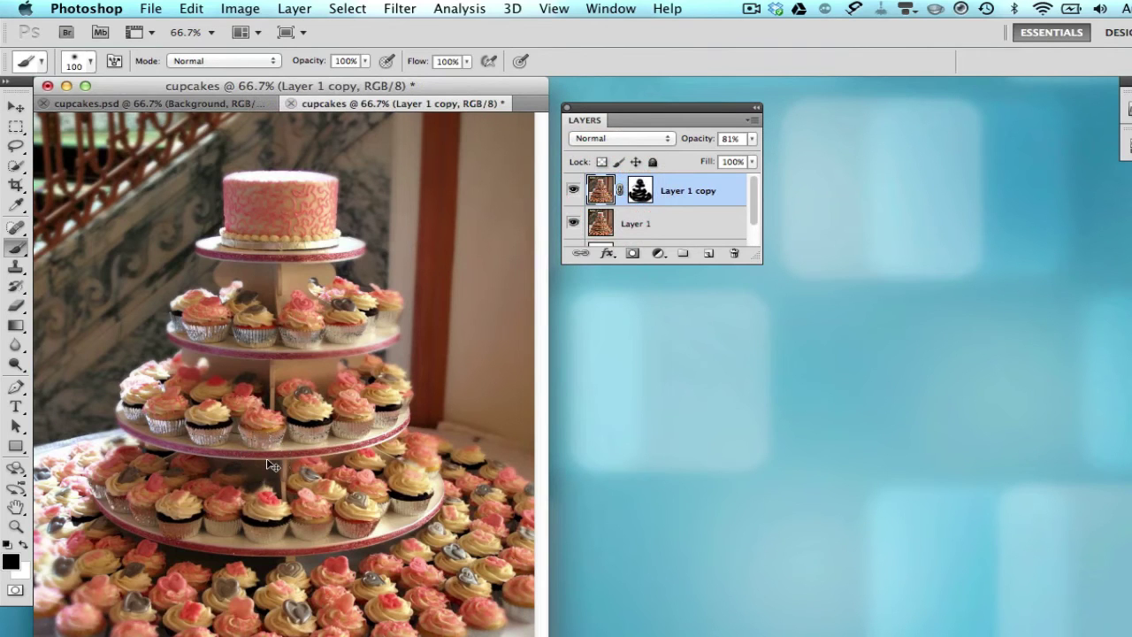
{"action": "key", "text": "super+u"}
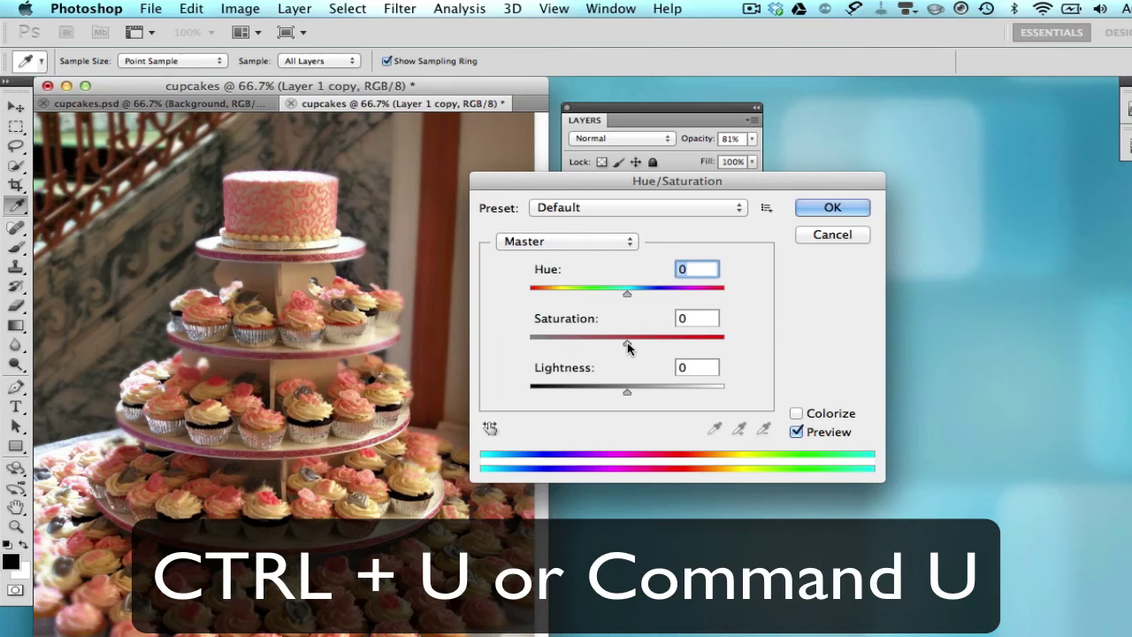
{"action": "left_click_drag", "start_coordinate": [629, 341], "coordinate": [663, 345]}
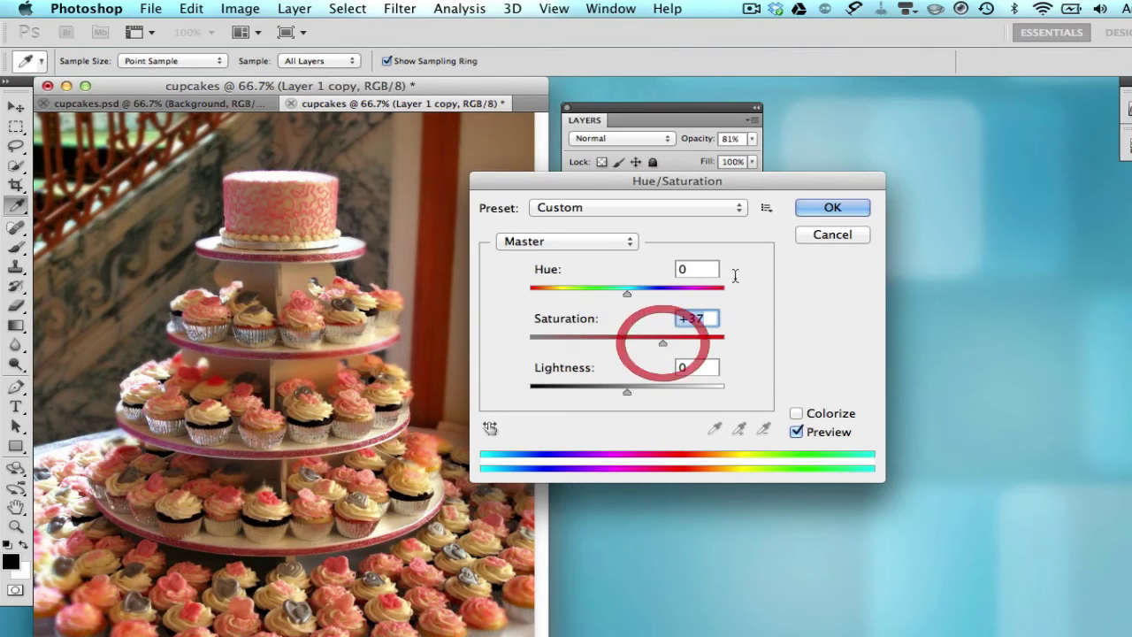
{"action": "left_click", "coordinate": [835, 210]}
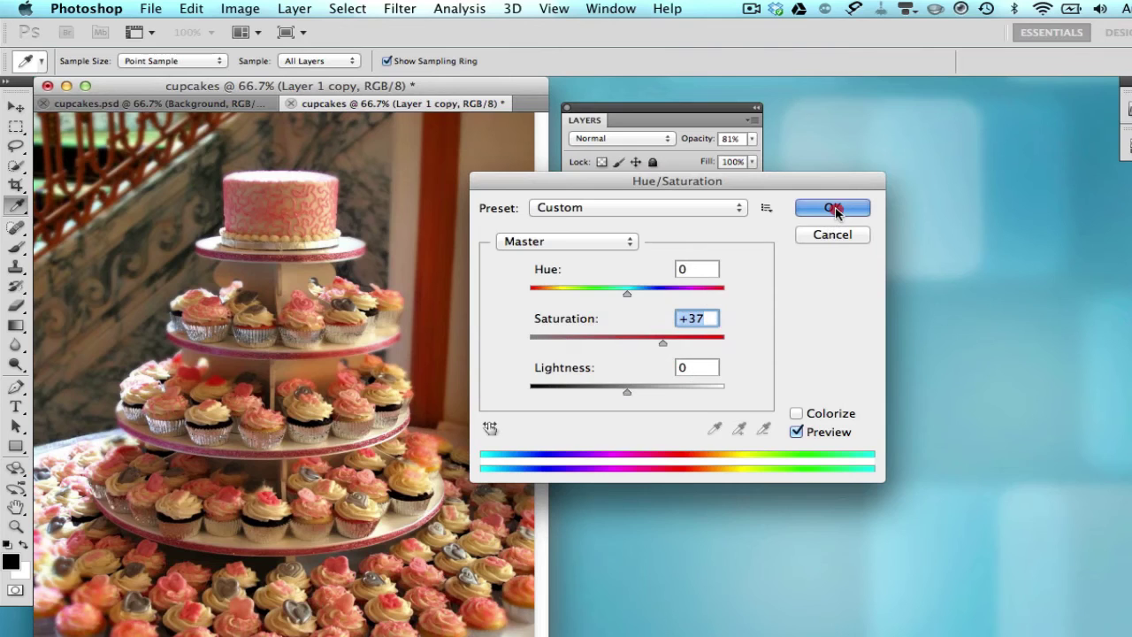